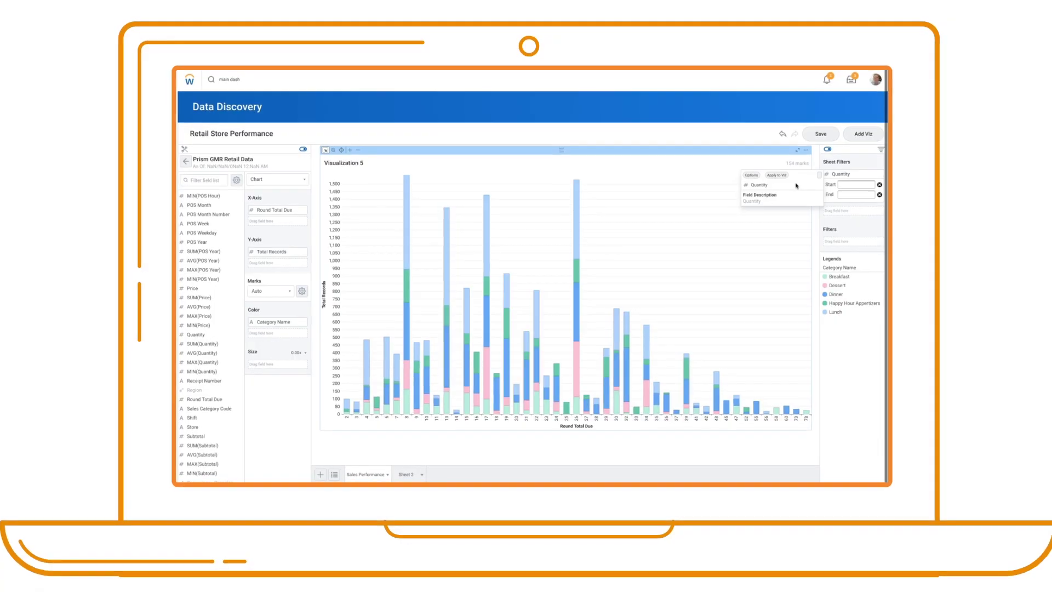
Step: Filter the chart by Quantity as a category, keeping only the value 2
click(749, 175)
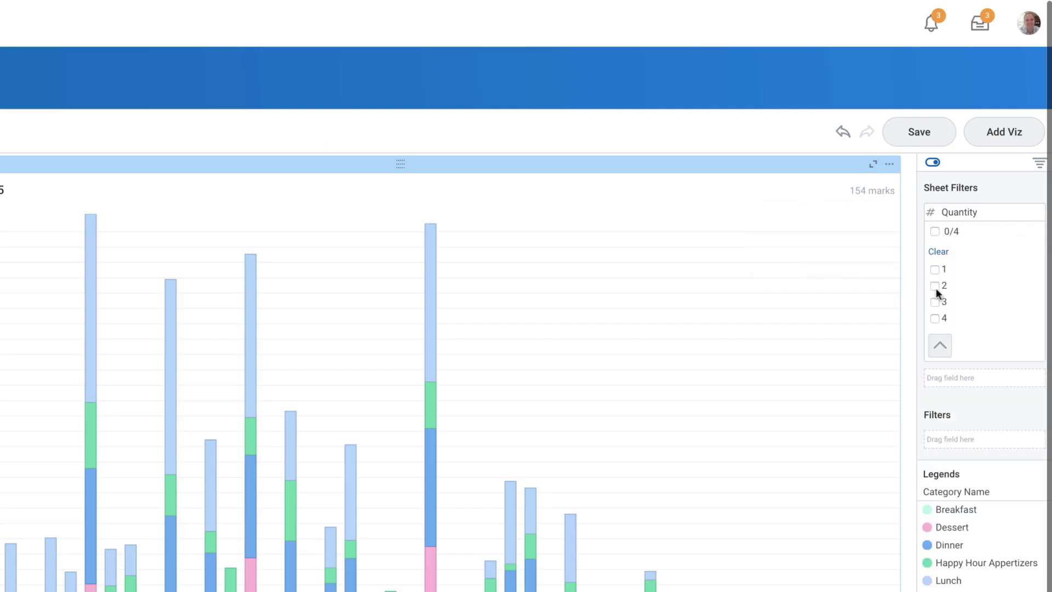
click(935, 285)
click(442, 398)
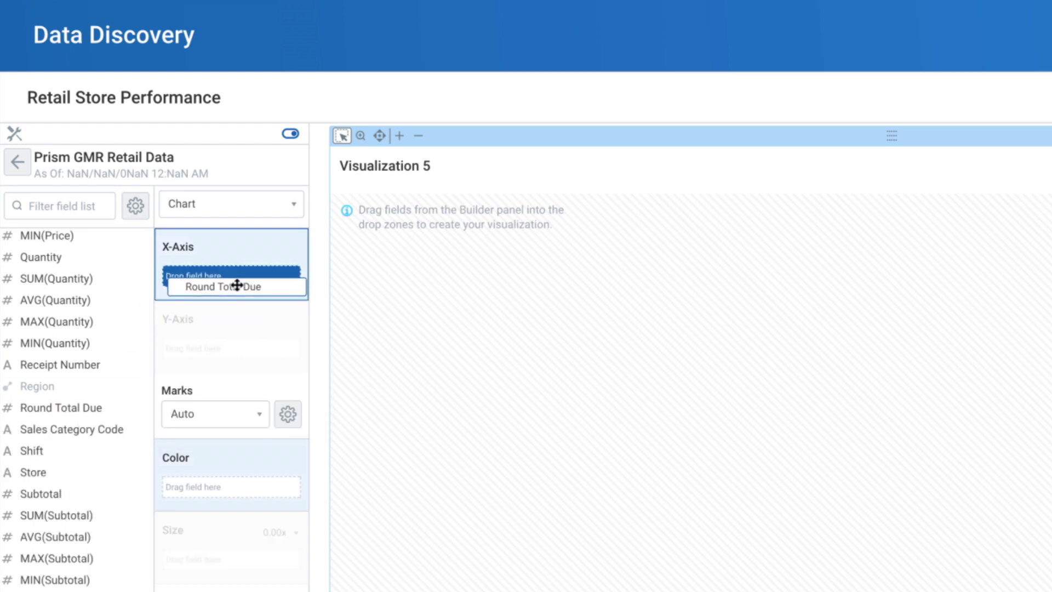
Step: Plot Round Total Due on the X-axis and Total Records on the Y-axis of Visualization 5
drag(237, 279, 237, 279)
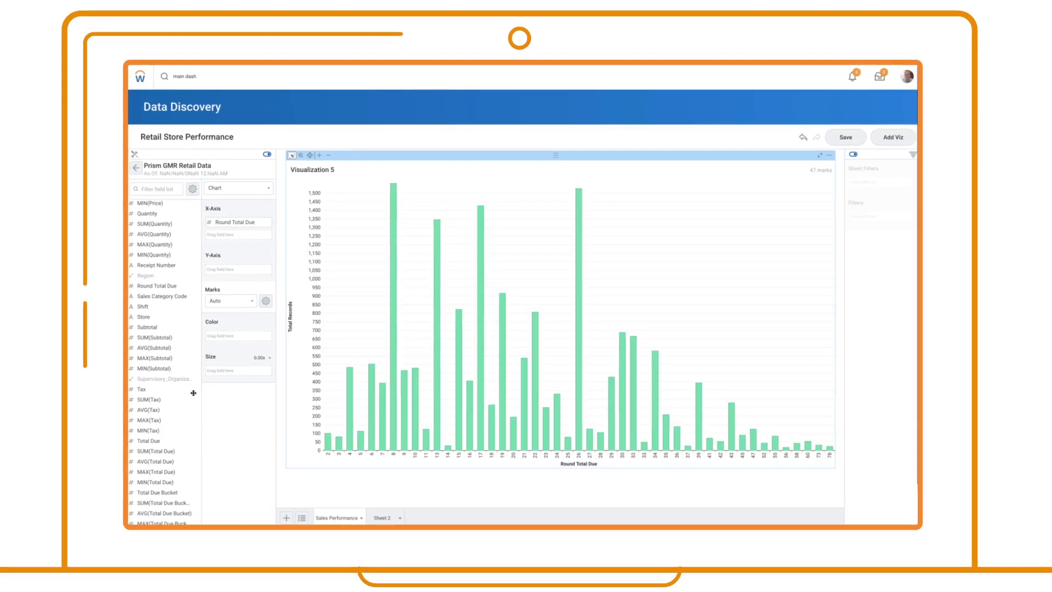
drag(152, 513, 234, 284)
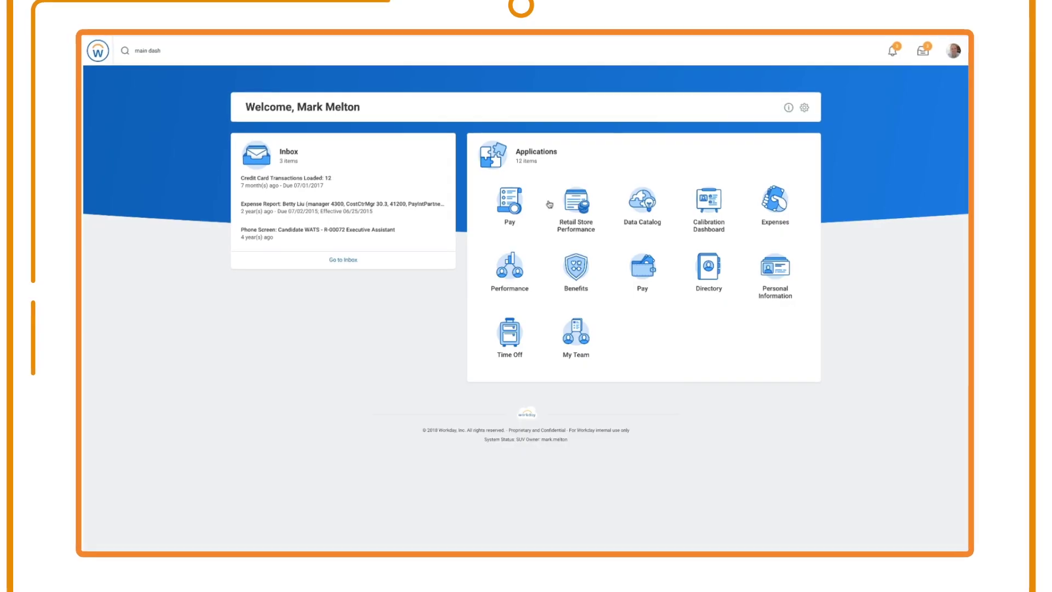
Step: Open the Retail Store Performance tile from the Workday home page Applications
click(568, 203)
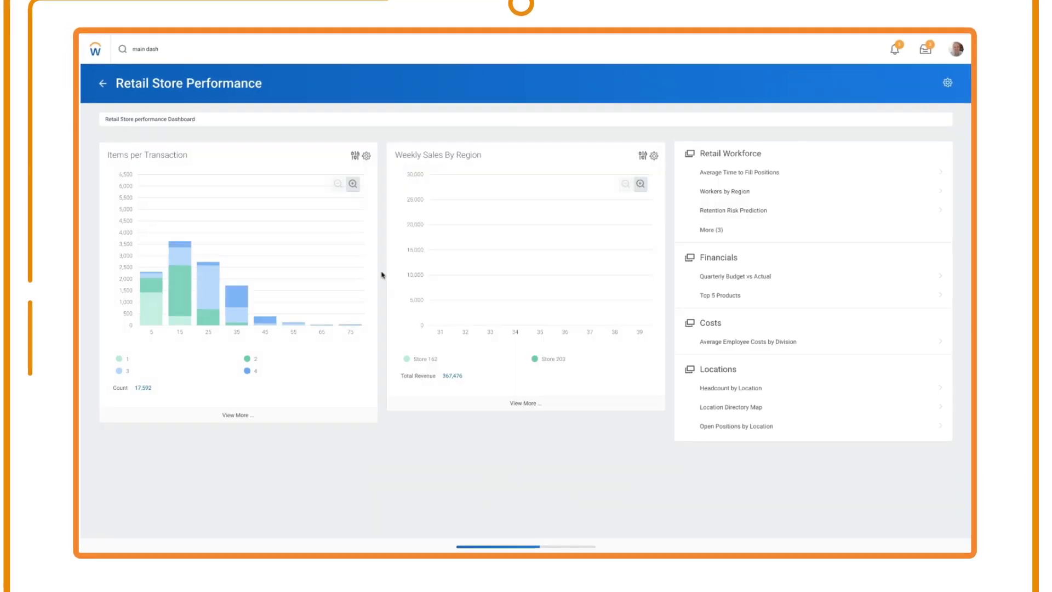